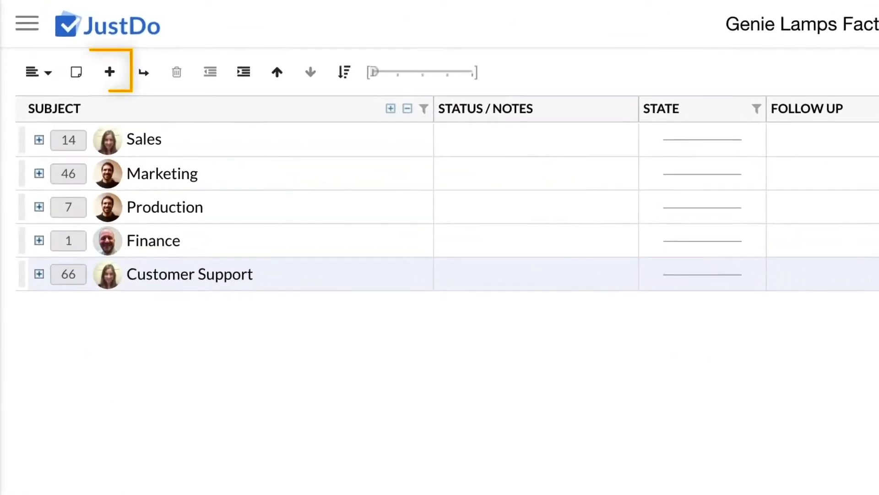
Add a top-level task named Design with a child task named "Wider spout for faster Genie release".
left_click(118, 87)
type("Design")
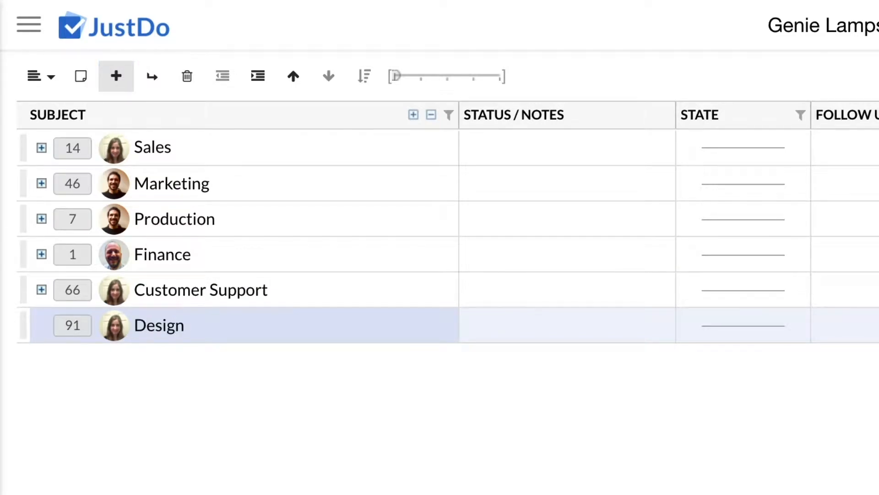
key("Return")
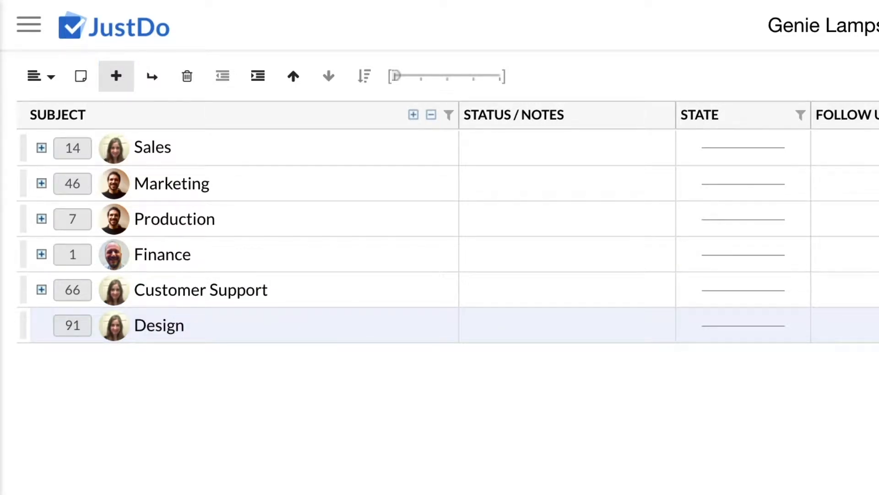
left_click(152, 76)
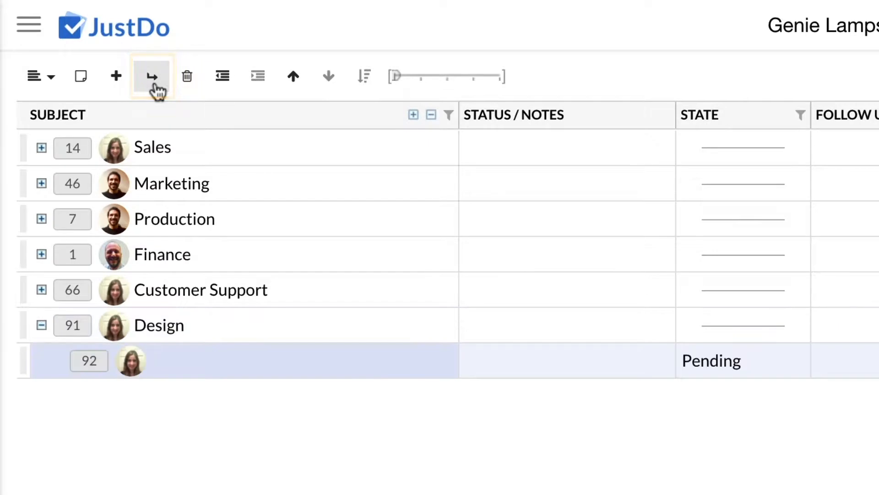
type("Wider spout for faster Genie release")
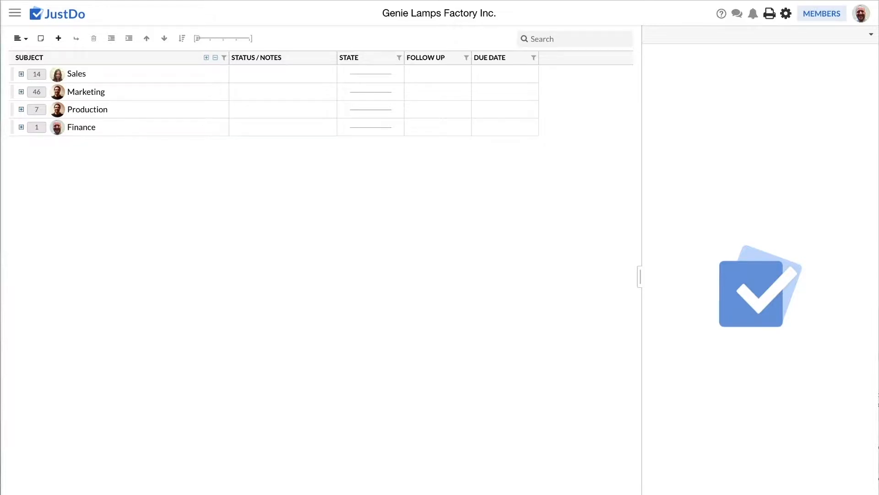
Expand Sales and request an ownership transfer of the China task under Asia to another member found by first name.
left_click(21, 73)
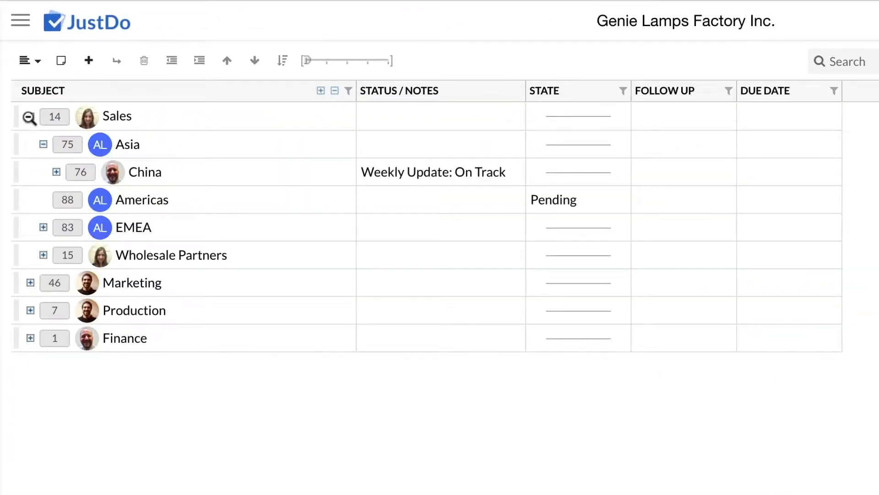
left_click(78, 172)
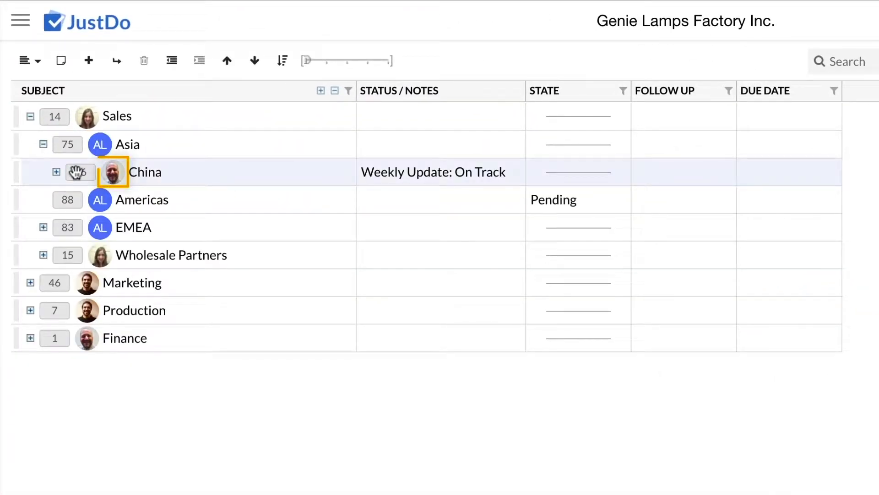
left_click(114, 187)
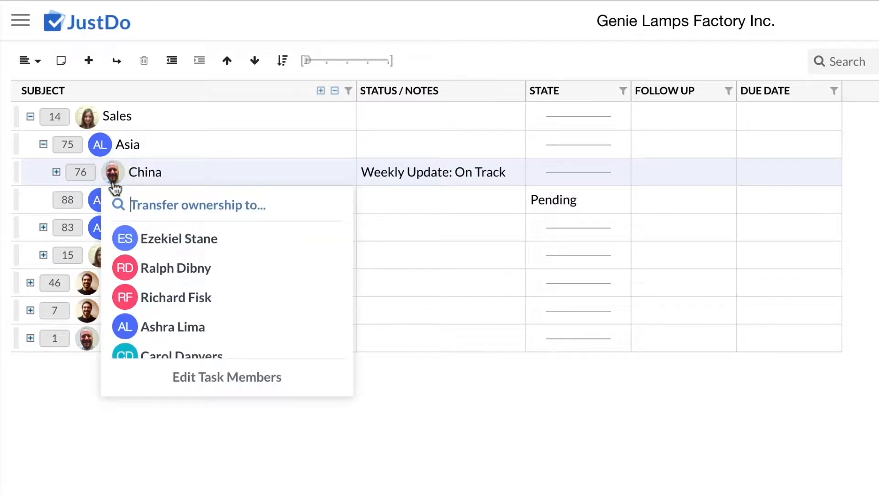
scroll(128, 232, "down", 5)
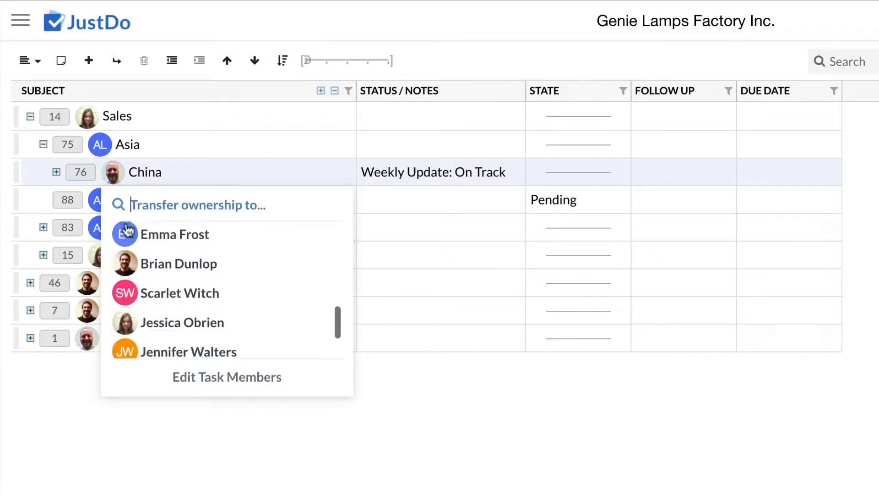
scroll(128, 232, "up", 5)
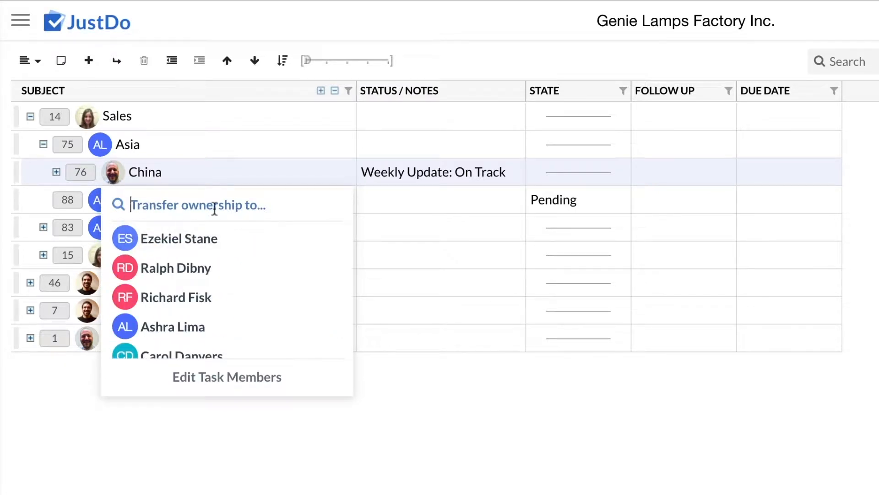
type("Brian")
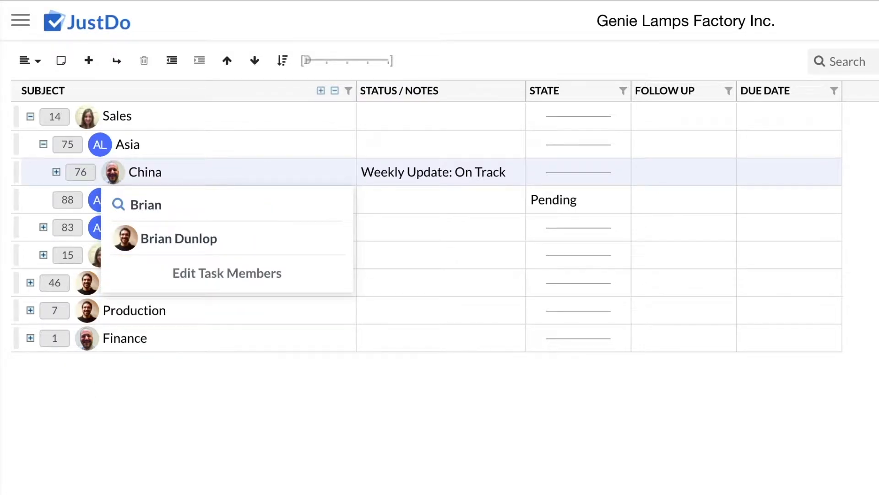
left_click(188, 239)
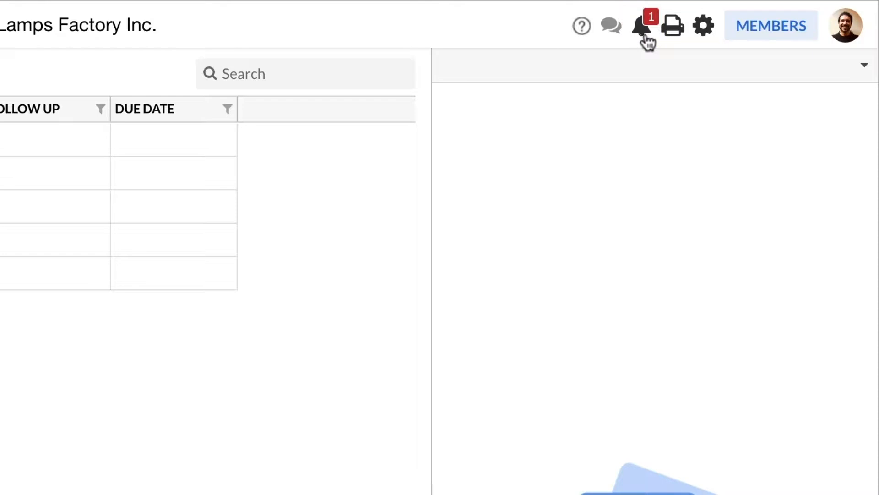
Open the pending required actions and accept the ownership transfer of the China task.
left_click(644, 34)
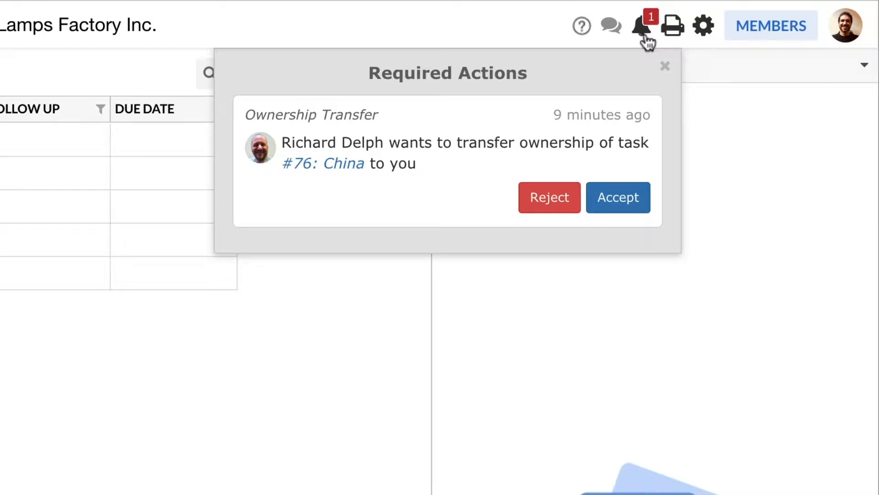
left_click(642, 207)
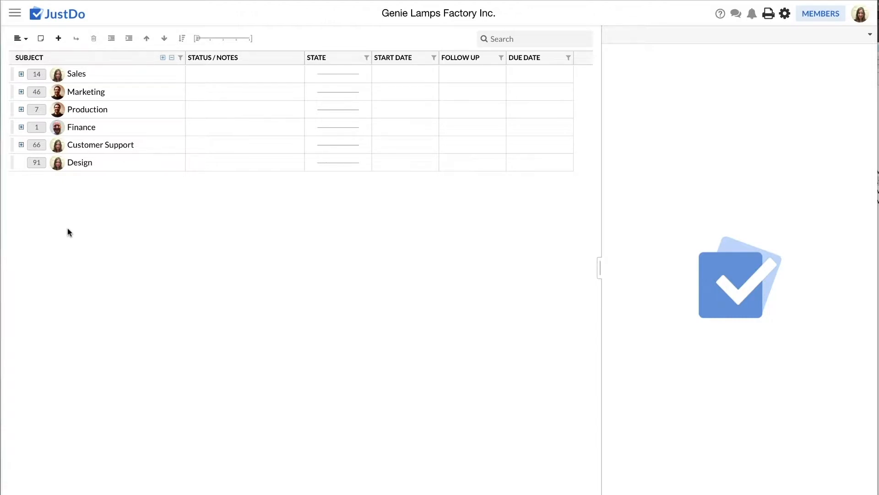
Expand Sales and browse the members who could take ownership of the Wholesale Partners task.
left_click(21, 74)
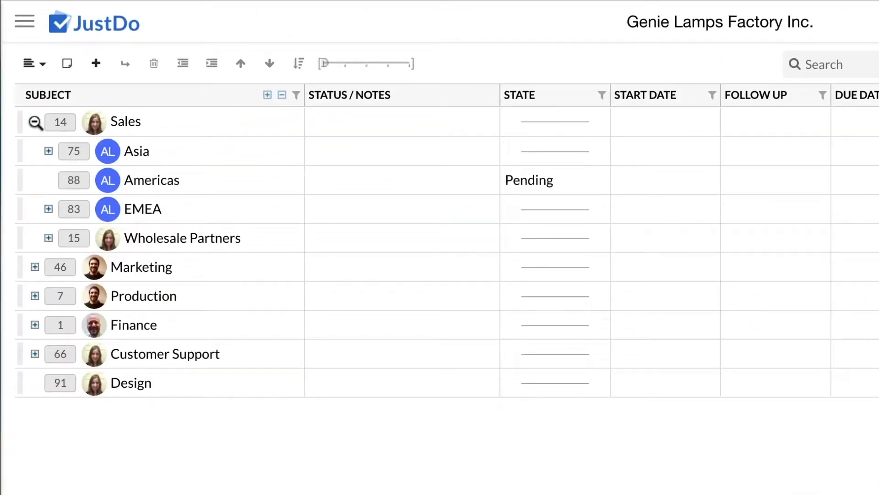
left_click(108, 237)
scroll(293, 359, "down", 6)
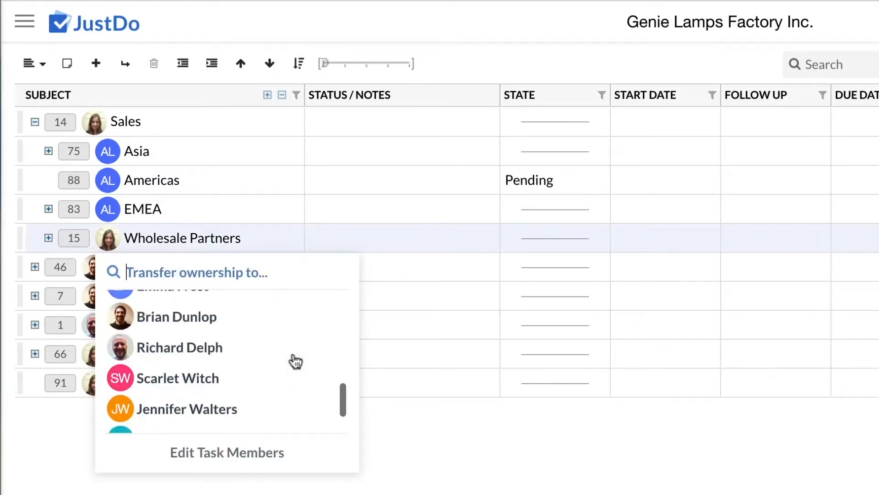
scroll(293, 357, "up", 7)
Edit the members of the Wholesale Partners task and mark the first three listed members for removal.
left_click(81, 238)
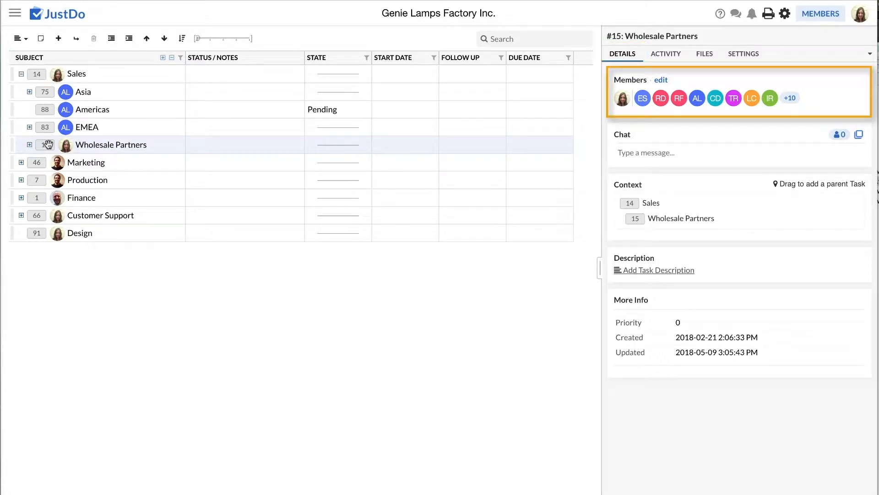
left_click(660, 82)
left_click(582, 95)
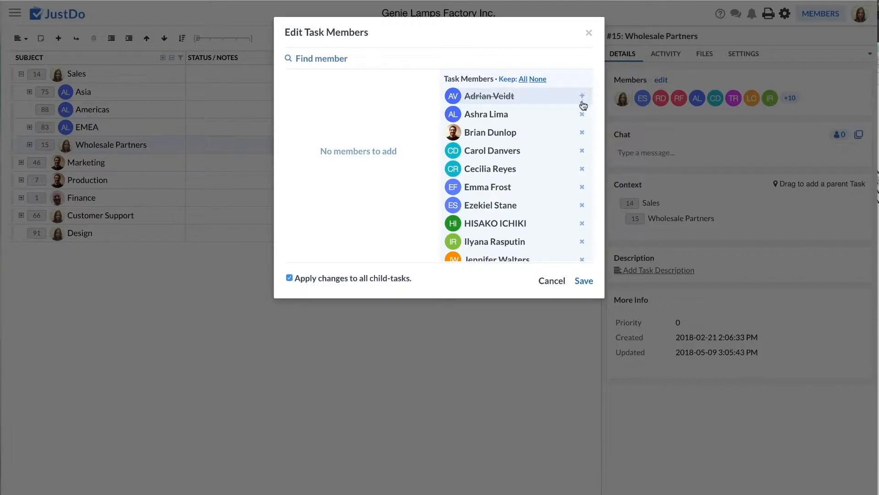
left_click(582, 114)
left_click(582, 132)
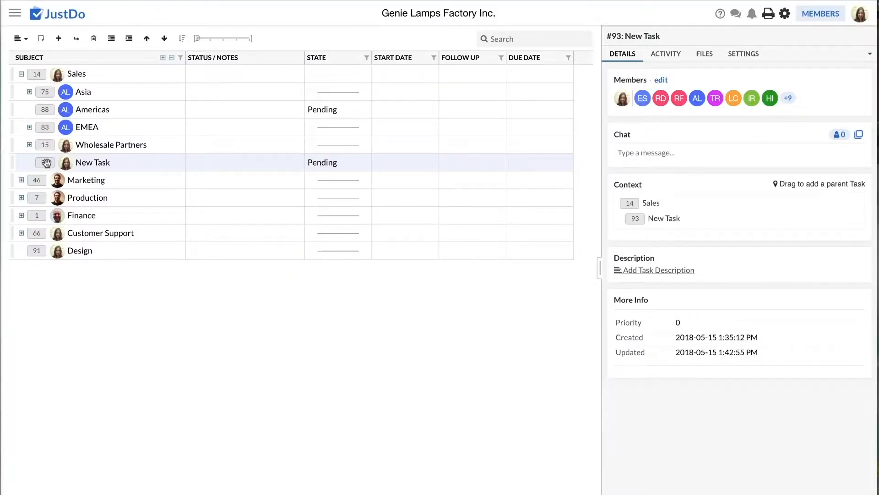
Edit the members of New Task under Sales, add the only person available to add, and save.
left_click(65, 165)
left_click(138, 293)
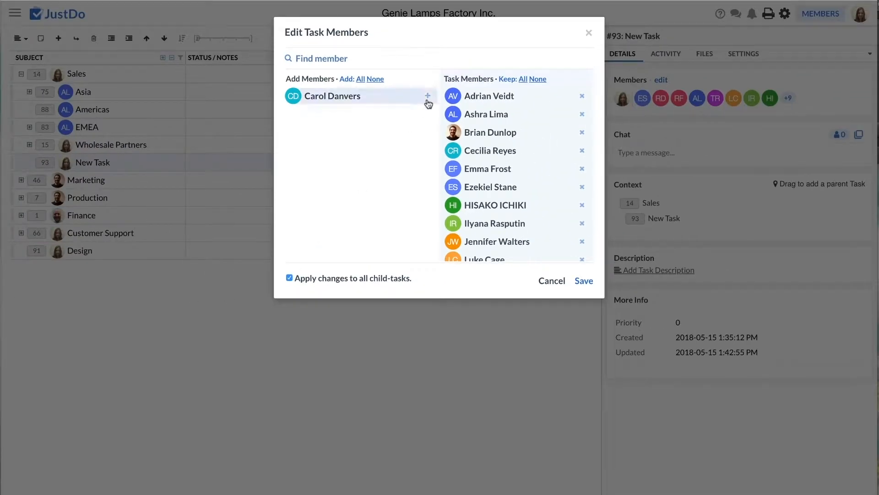
left_click(580, 280)
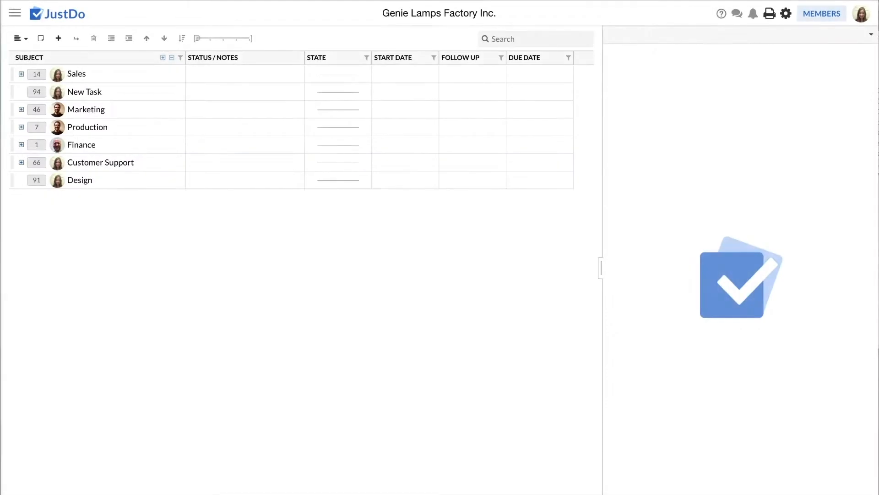
Expand Production and set the status note of the Order Magic Smoke task to "New supplier has been agreed".
left_click(21, 127)
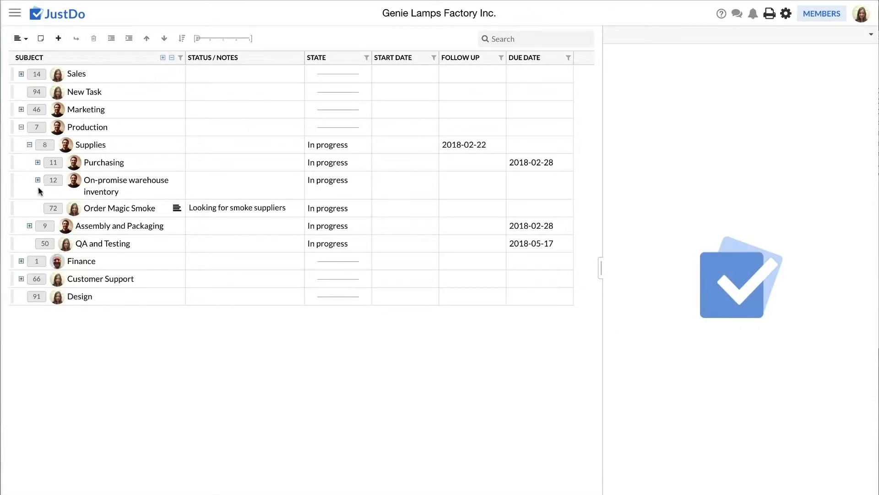
left_click(50, 208)
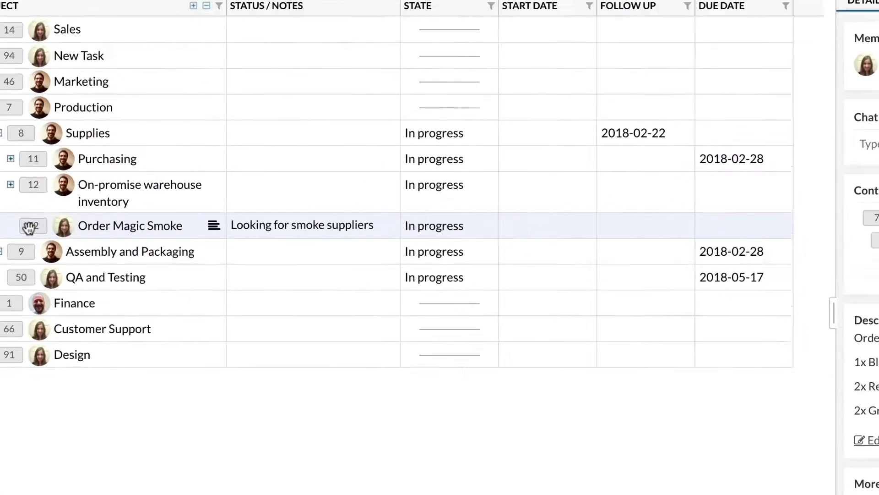
type("New supplier has been agreed")
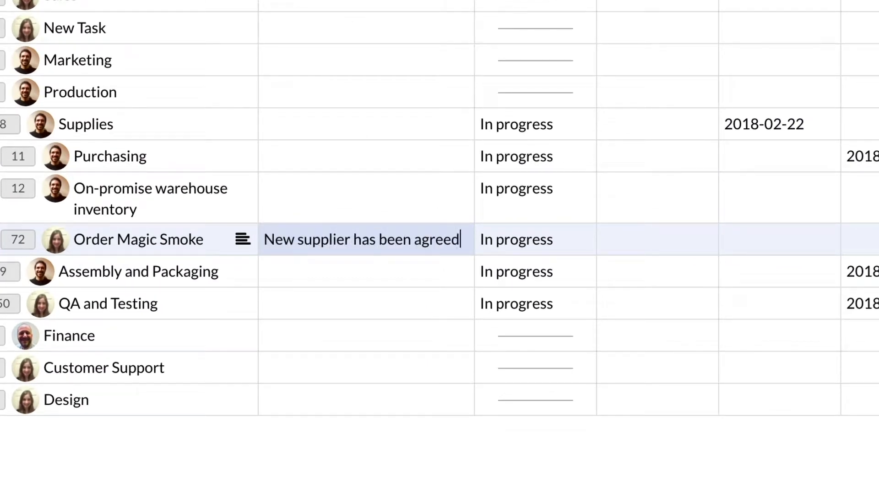
key("Return")
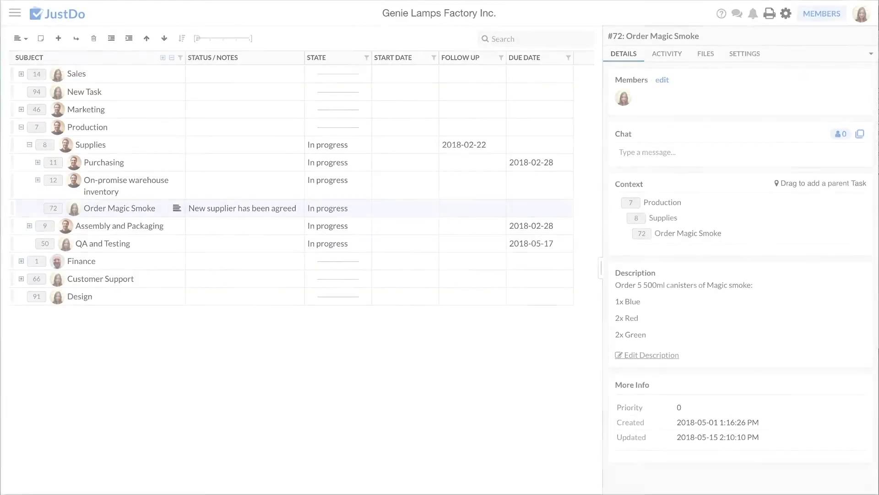
Review the Order Magic Smoke task's details and open its description in the editor, closing it without edits.
left_click(660, 56)
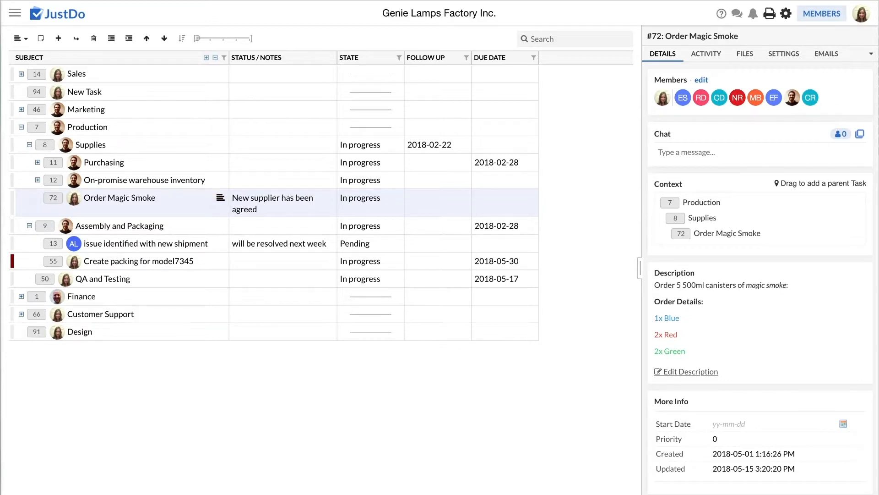
left_click(687, 372)
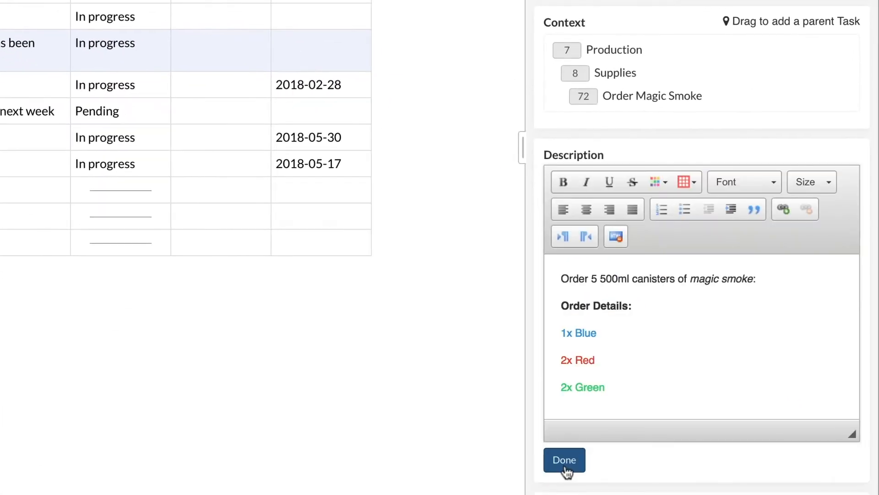
left_click(566, 461)
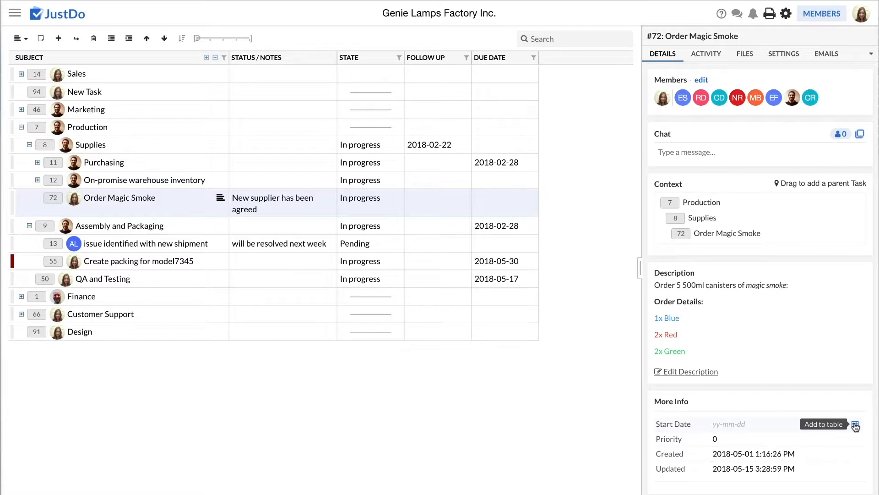
Add the Start Date field to the table as a column and place it between State and Follow Up.
left_click(854, 424)
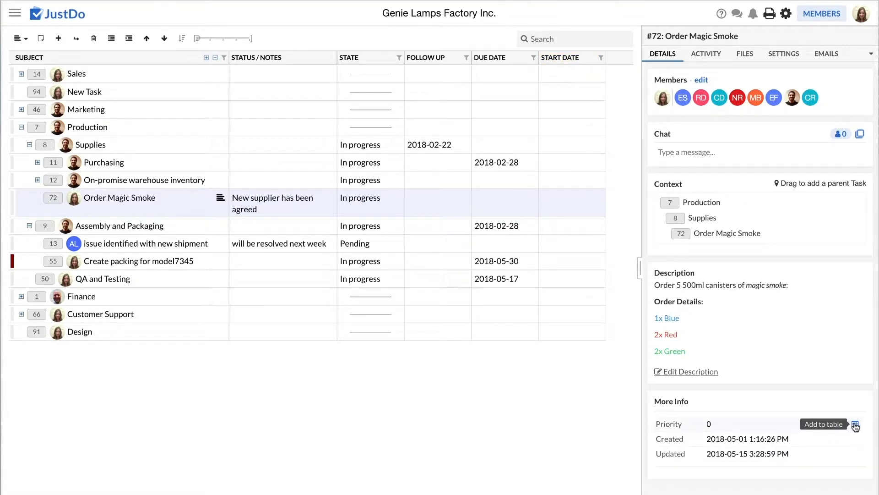
left_click_drag(573, 58, 442, 59)
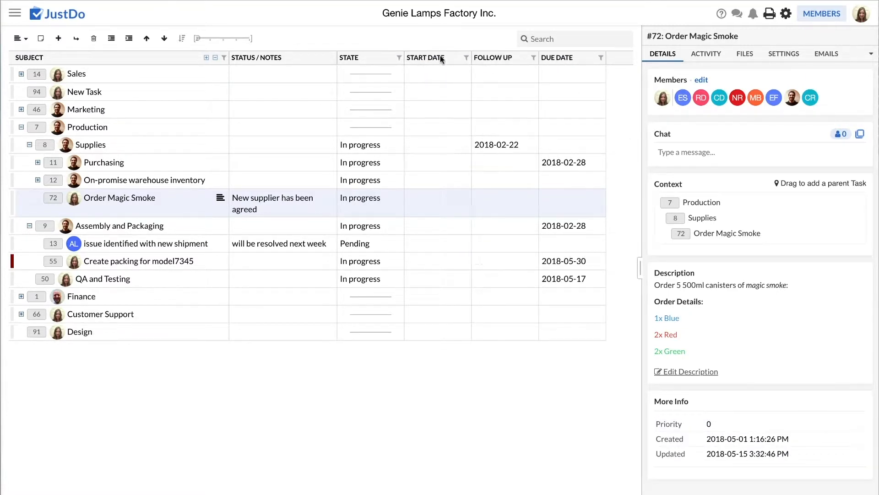
Hide the Start Date column from the table.
right_click(458, 57)
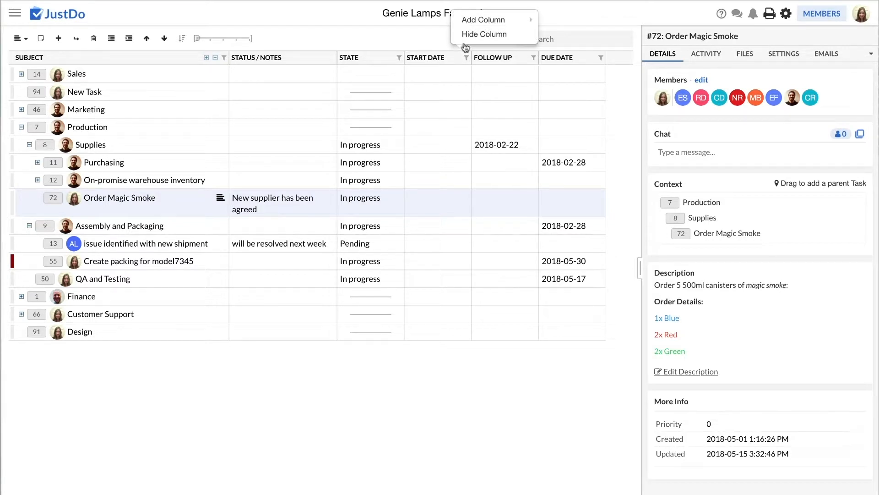
left_click(469, 34)
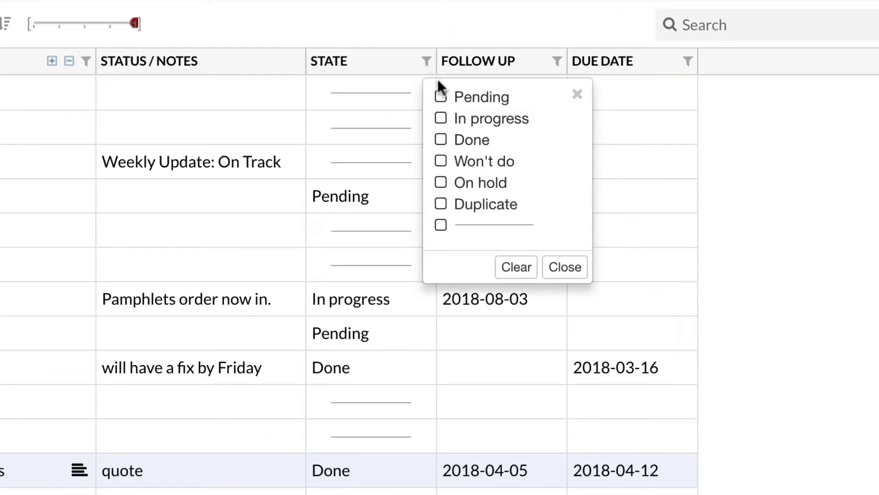
Filter the State column to Pending, In progress, Won't do, On hold and Duplicate, and close the filter options.
left_click(441, 97)
left_click(442, 119)
left_click(441, 162)
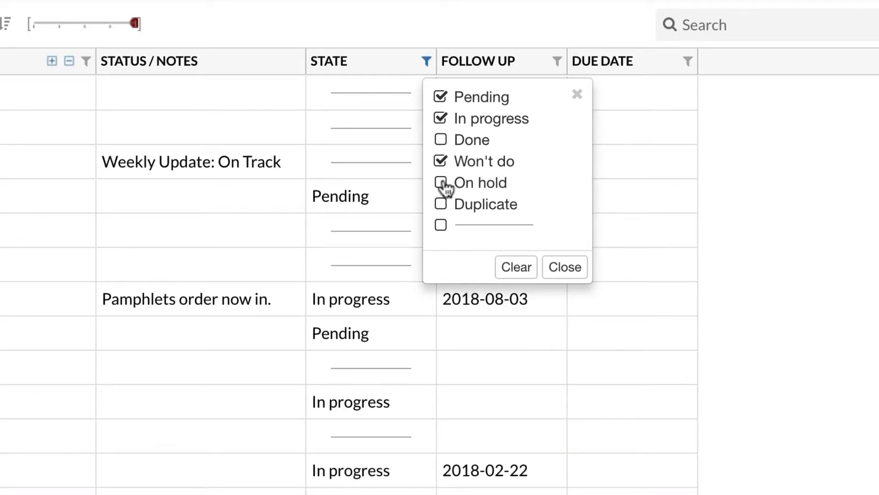
left_click(441, 182)
left_click(440, 204)
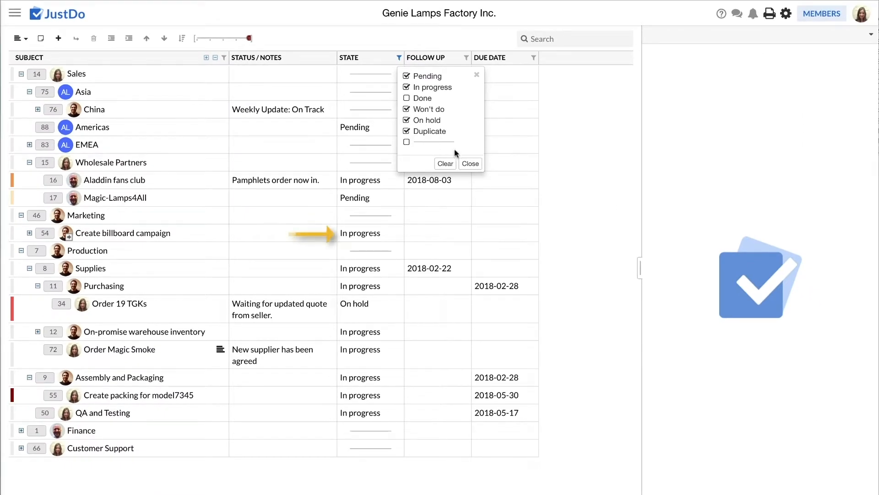
left_click(469, 163)
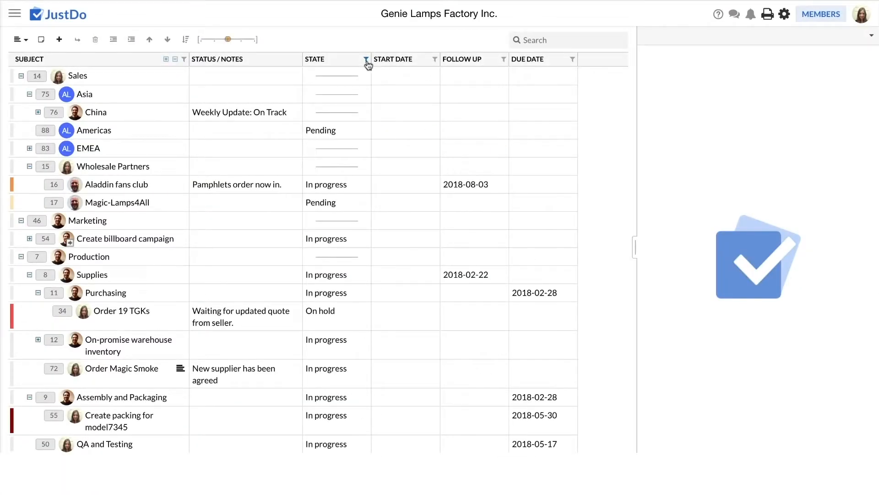
Remove Pending, Won't do and On hold from the State column filter, keeping In progress, and close the filter options.
left_click(365, 61)
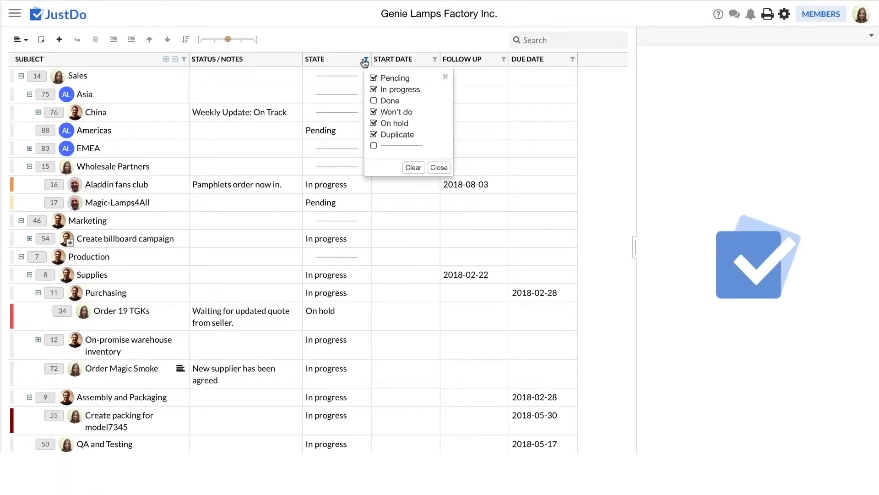
left_click(374, 78)
left_click(374, 112)
left_click(374, 123)
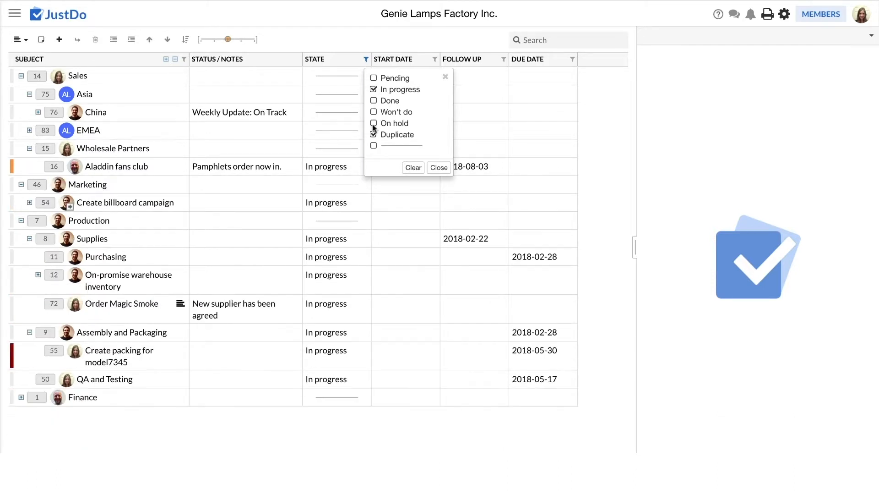
left_click(439, 167)
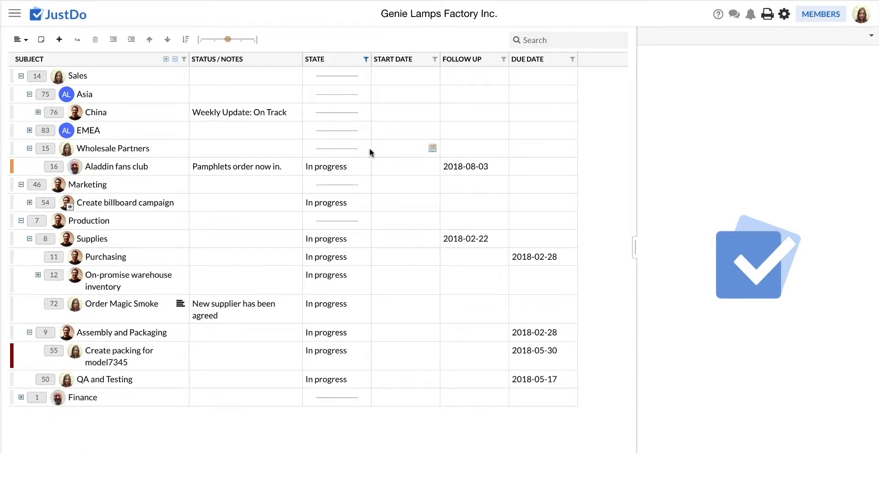
Filter the tasks by owner to the third member in the owners list and close the filter options.
left_click(183, 59)
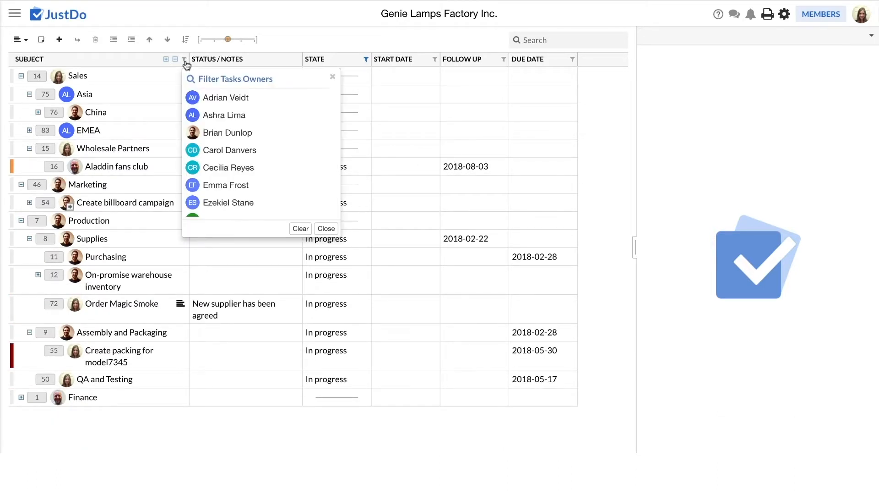
left_click(248, 137)
left_click(326, 228)
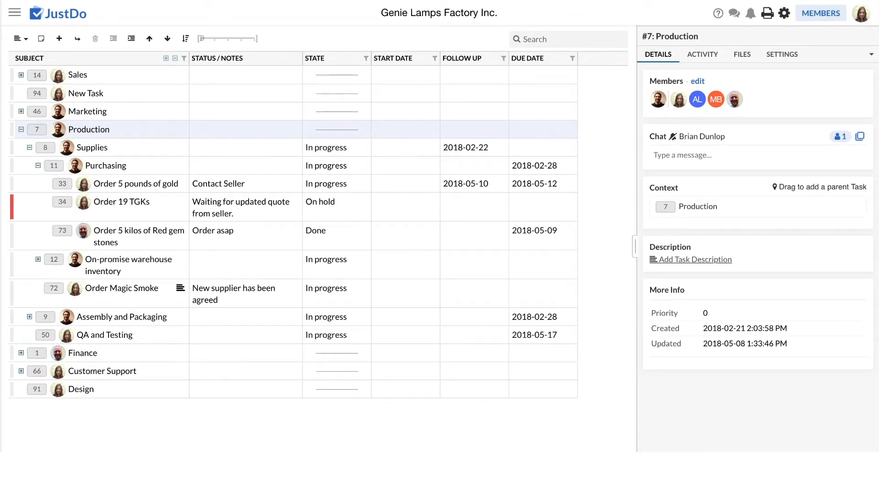
Upload the image 5kg_Gold.jpg from the computer to the files of the Order 5 pounds of gold task.
left_click(62, 183)
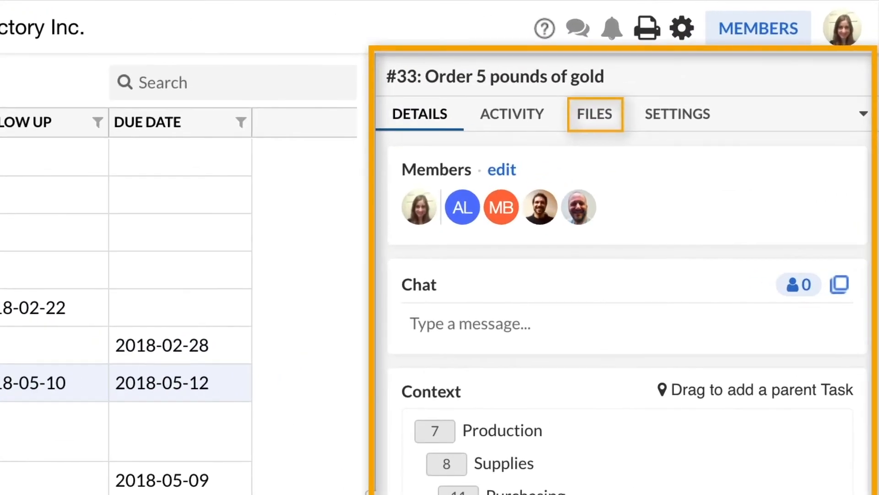
left_click(597, 120)
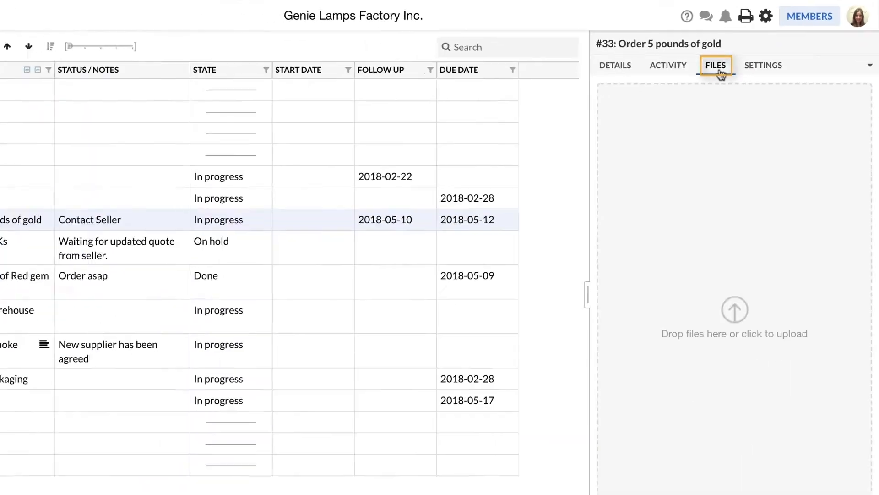
left_click(739, 304)
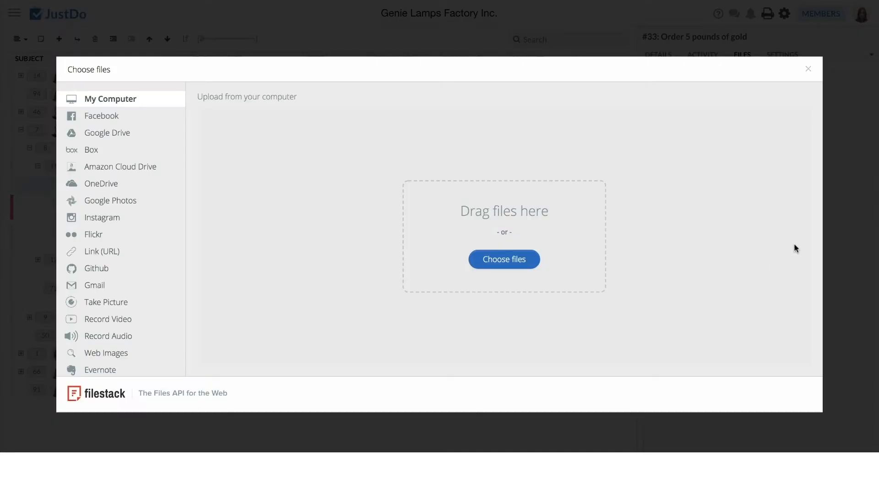
left_click_drag(795, 247, 506, 226)
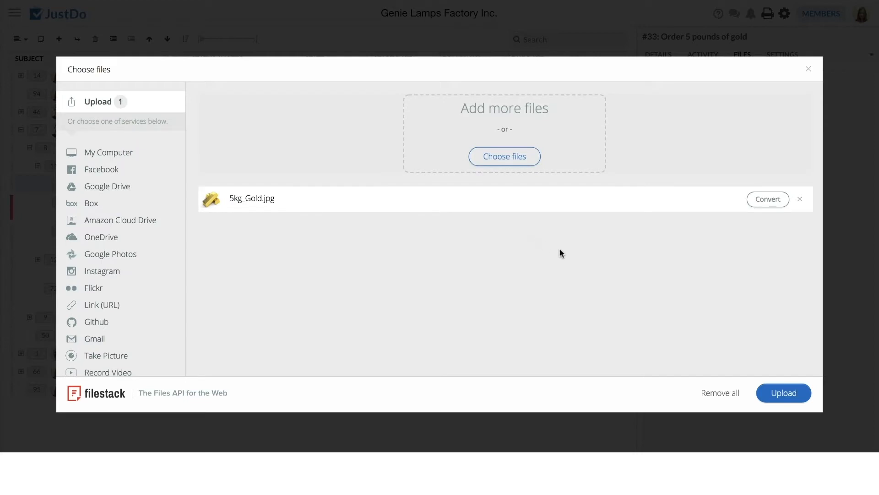
left_click(768, 396)
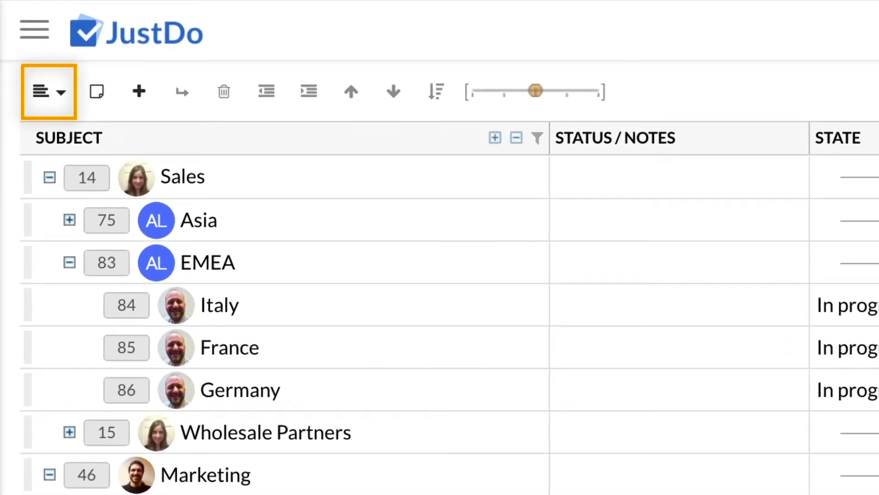
Switch to My Due List and raise the priority of the FR task to 85.
left_click(62, 94)
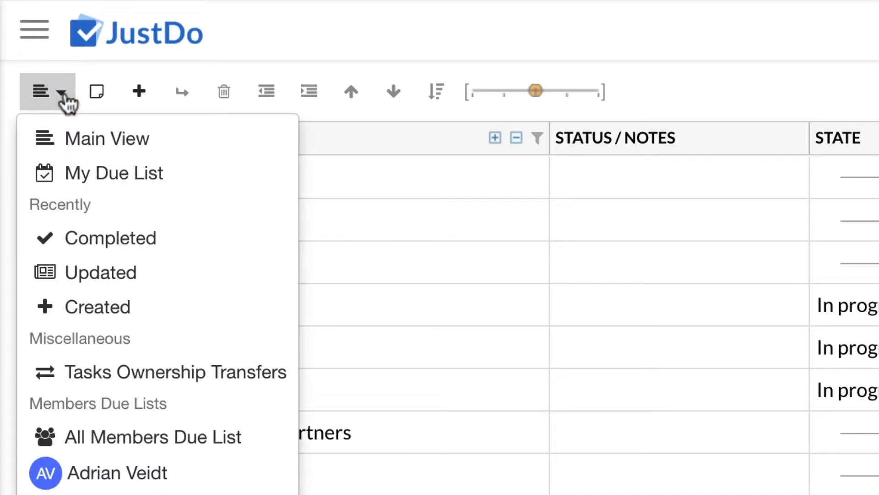
left_click(188, 185)
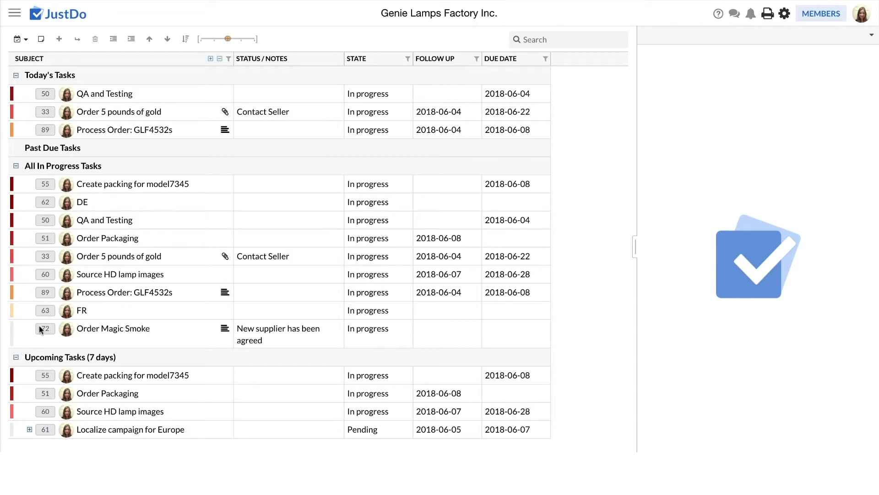
left_click(45, 311)
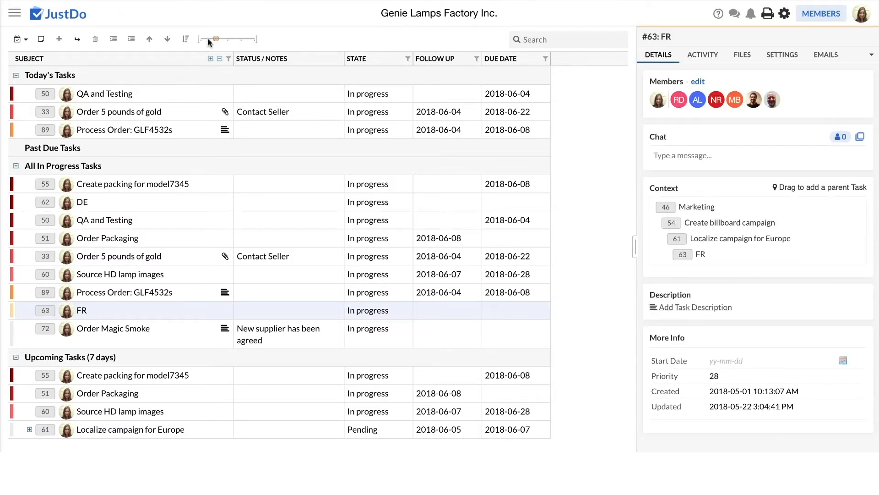
left_click_drag(215, 39, 250, 39)
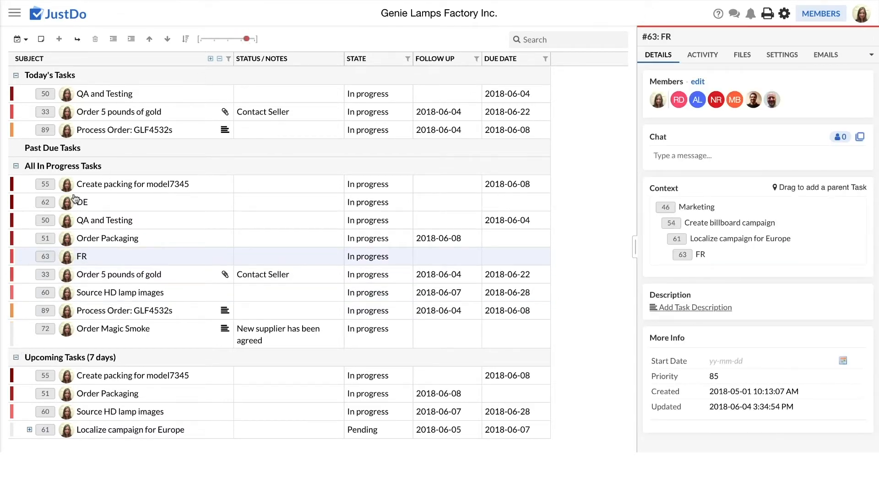
left_click(48, 219)
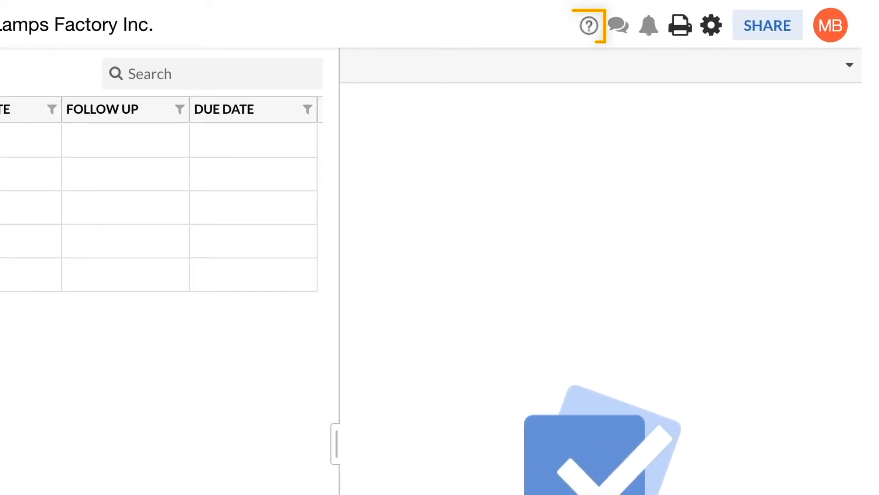
Open the JustDo Support Center from the help options.
left_click(588, 31)
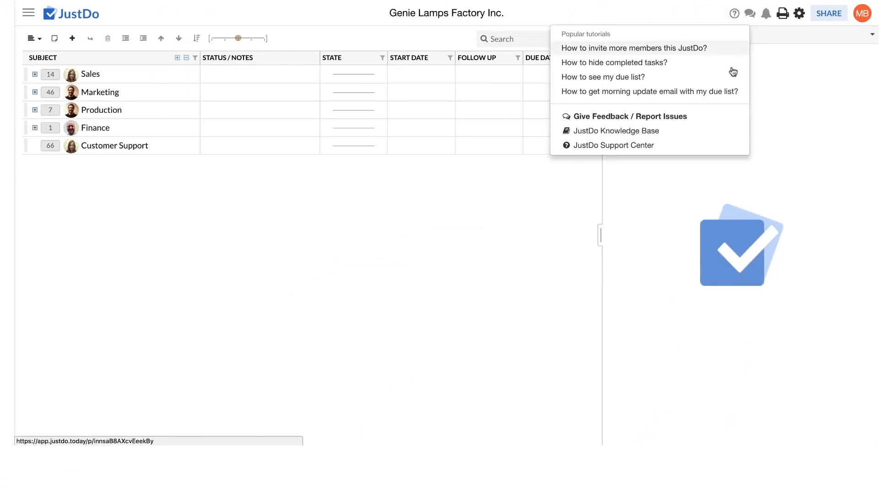
left_click(732, 146)
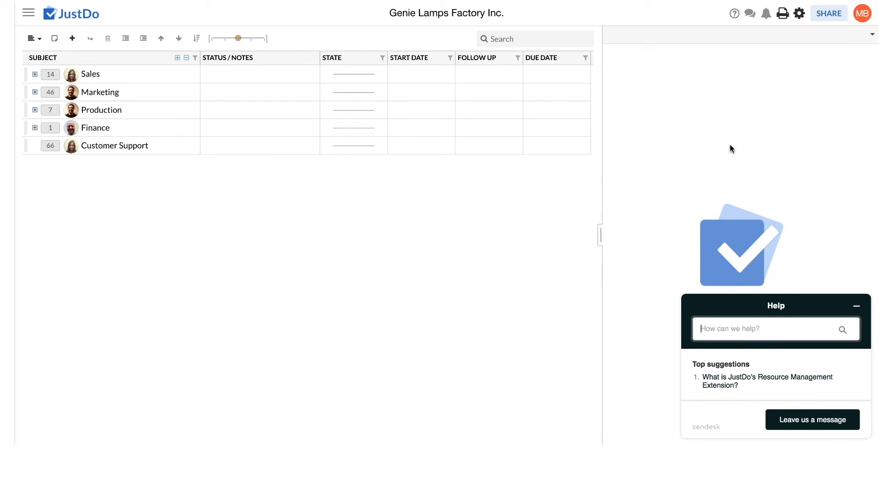